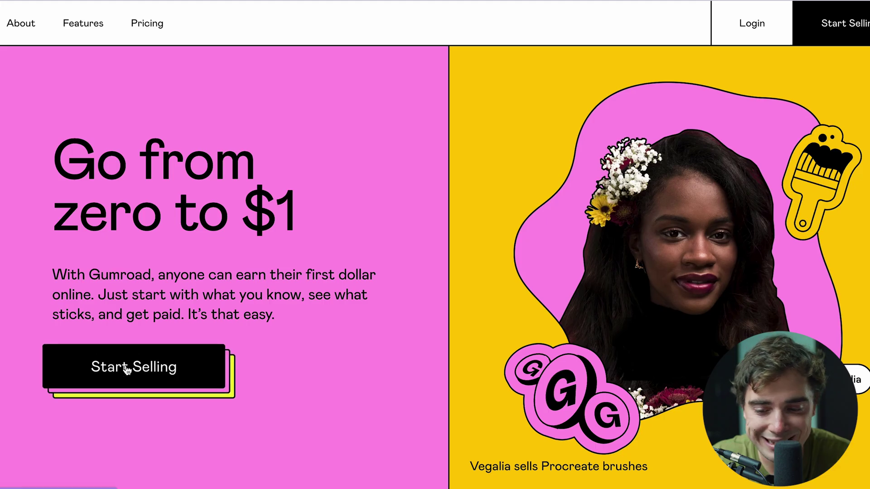
# - Sign up as a new Gumroad seller with an email and password, then reach Profile settings
pyautogui.click(179, 367)
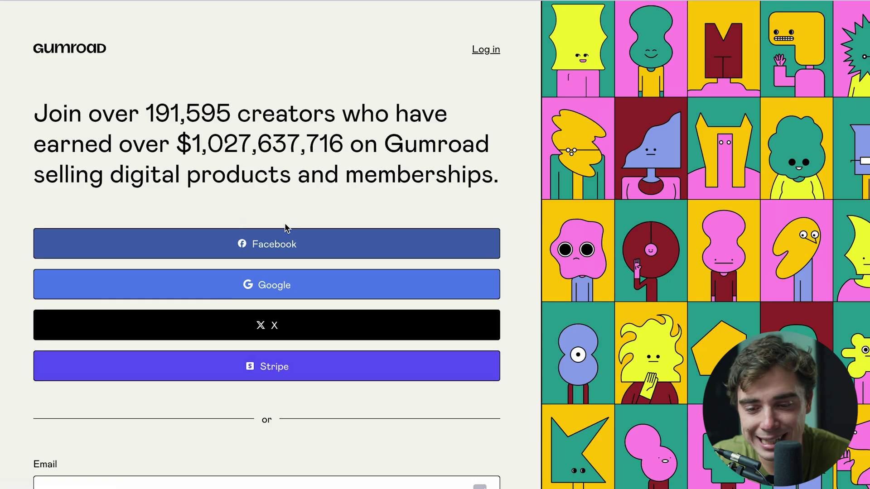
pyautogui.scroll(-3, 190, 299)
pyautogui.click(148, 341)
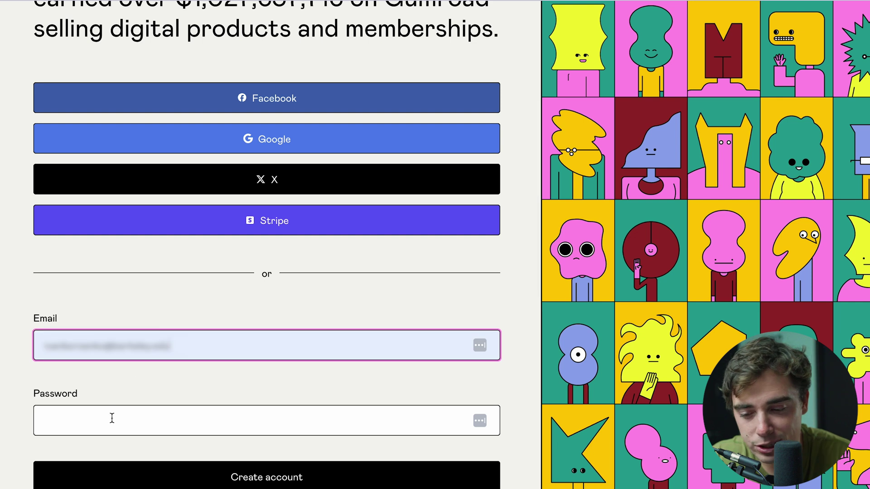
pyautogui.click(107, 424)
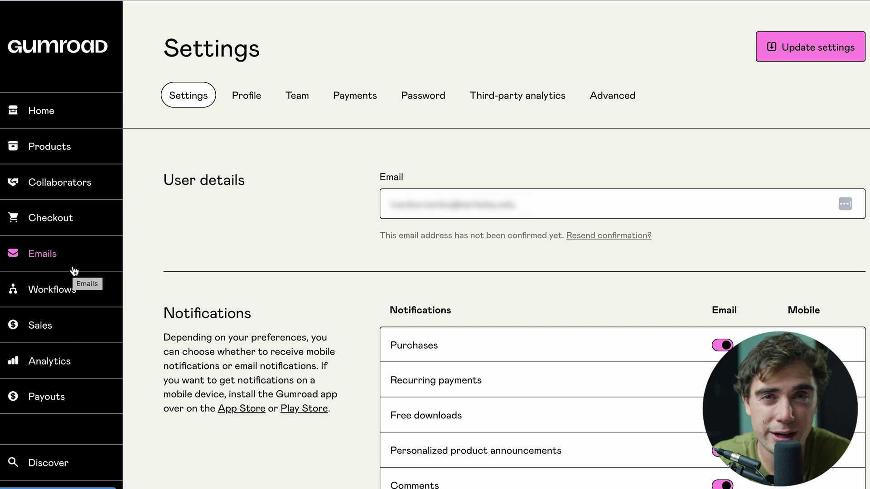
pyautogui.click(245, 108)
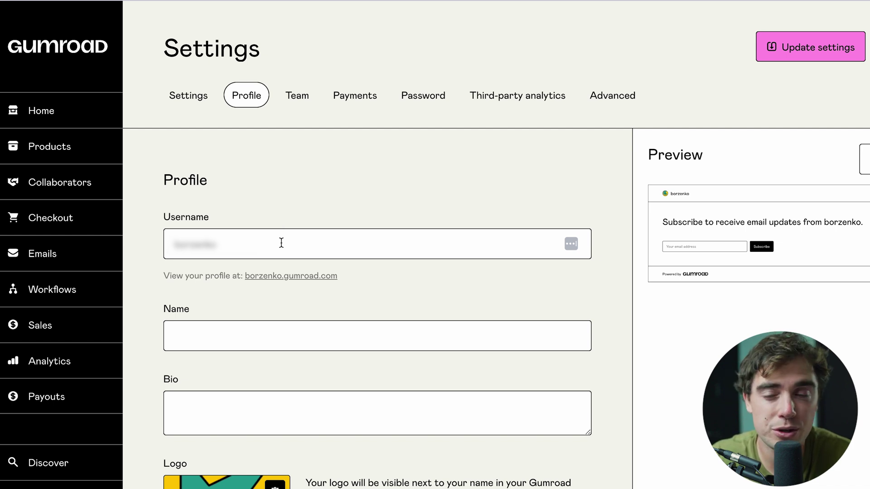
# - Scroll the Profile settings down to the Design section with Mabry font and white/pink colours
pyautogui.scroll(-3, 214, 240)
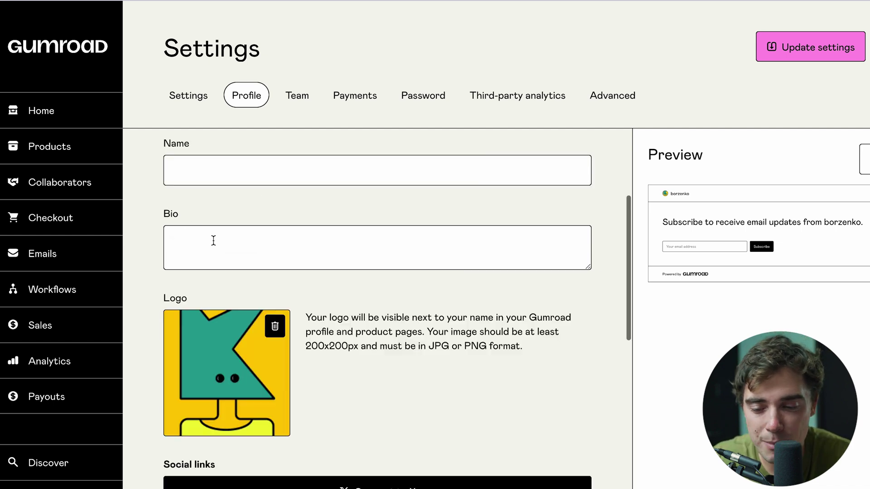
pyautogui.scroll(-5, 213, 240)
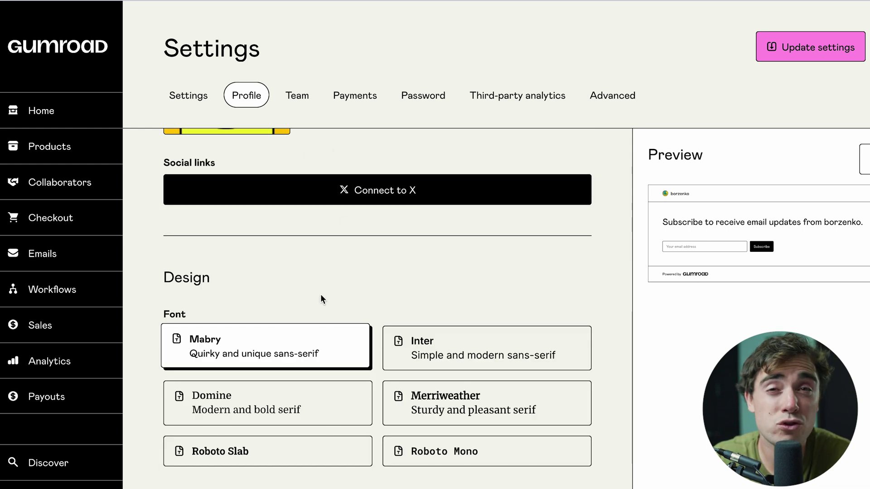
pyautogui.scroll(-2, 320, 295)
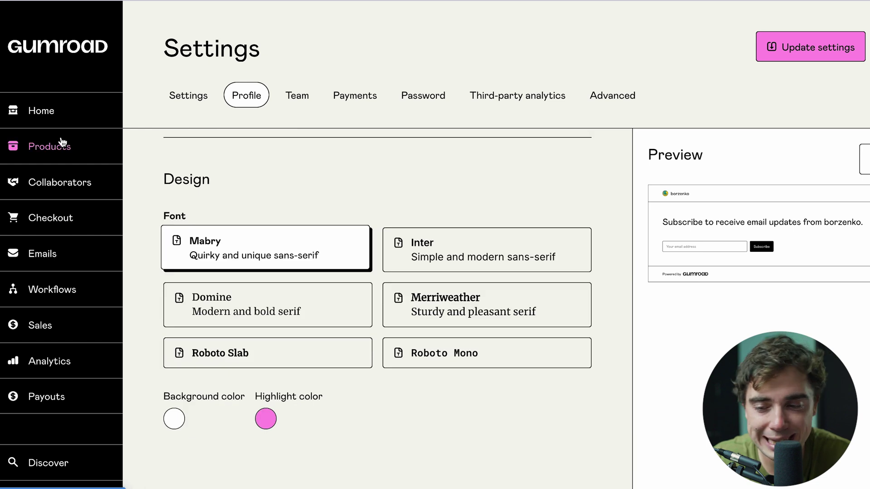
# - Create a new Course or tutorial product named 'testing' priced at $10
pyautogui.click(53, 150)
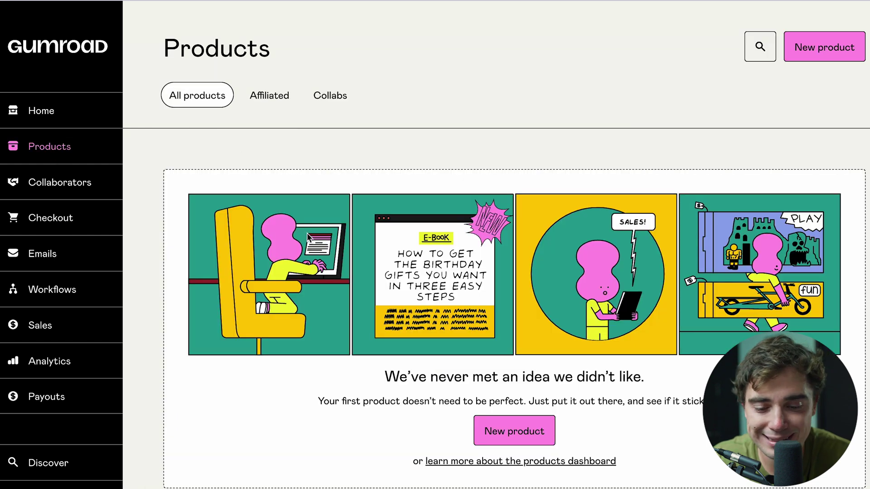
pyautogui.scroll(-1, 307, 232)
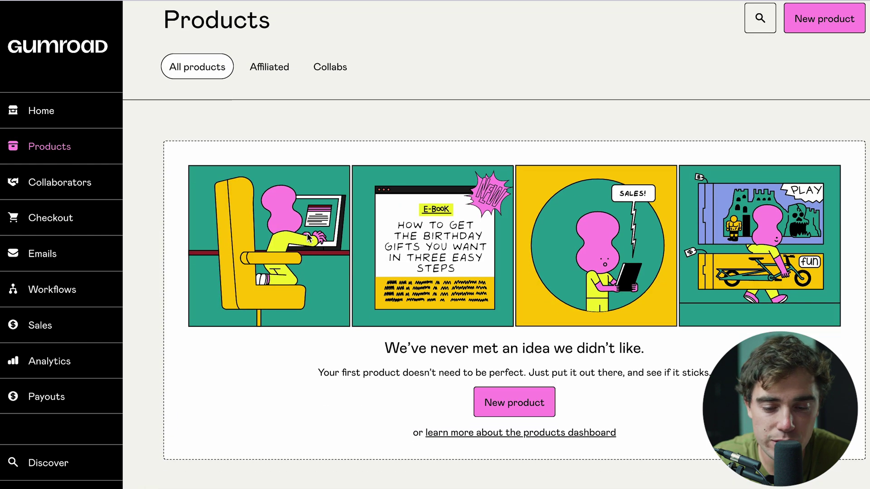
pyautogui.click(517, 394)
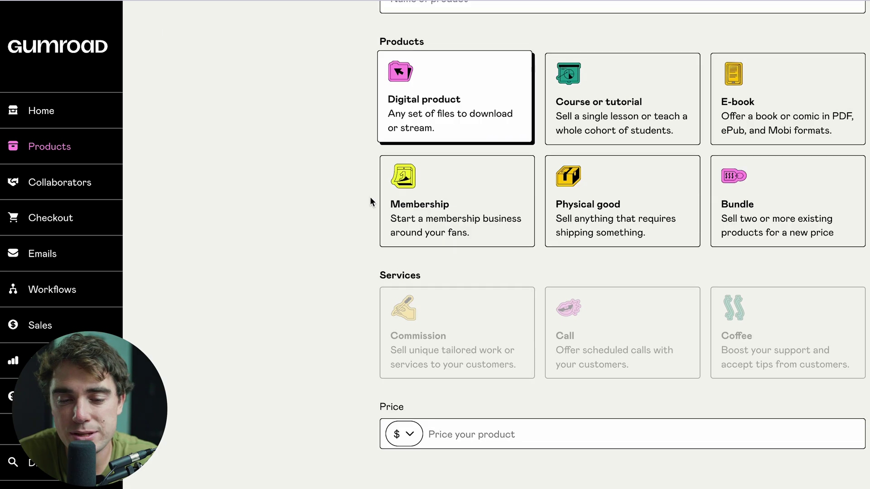
pyautogui.scroll(1, 370, 196)
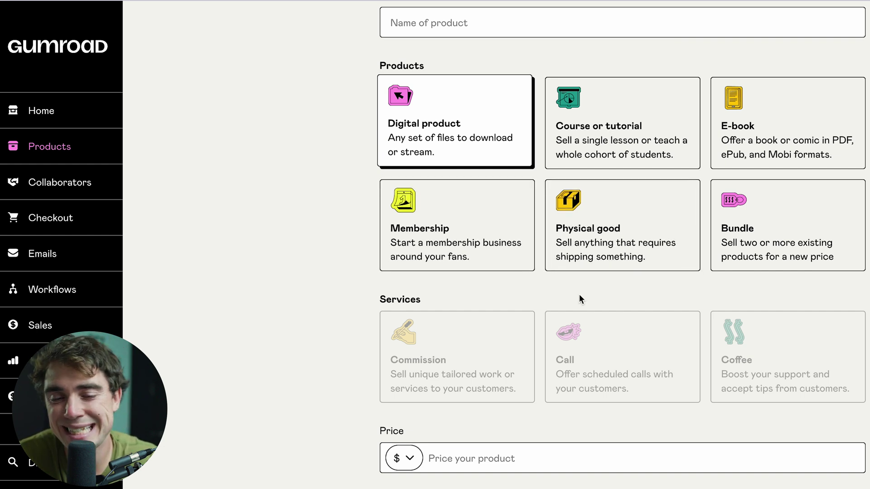
pyautogui.click(609, 111)
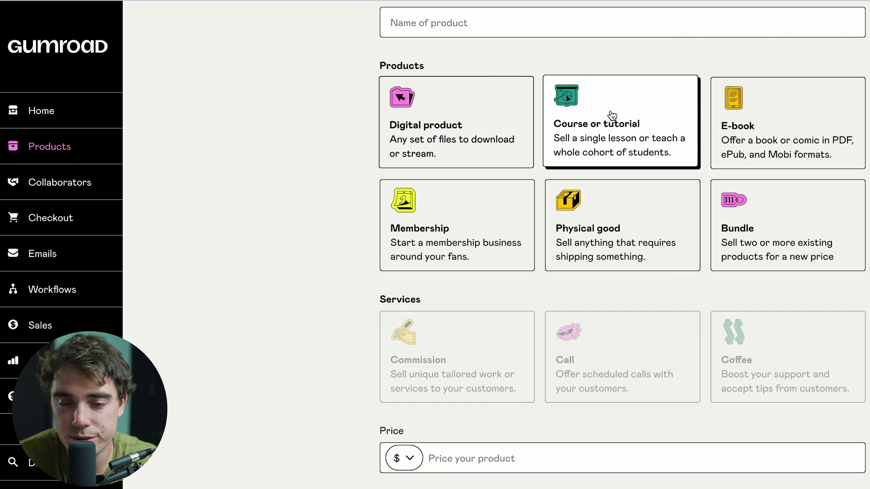
pyautogui.scroll(-1, 543, 296)
pyautogui.click(502, 426)
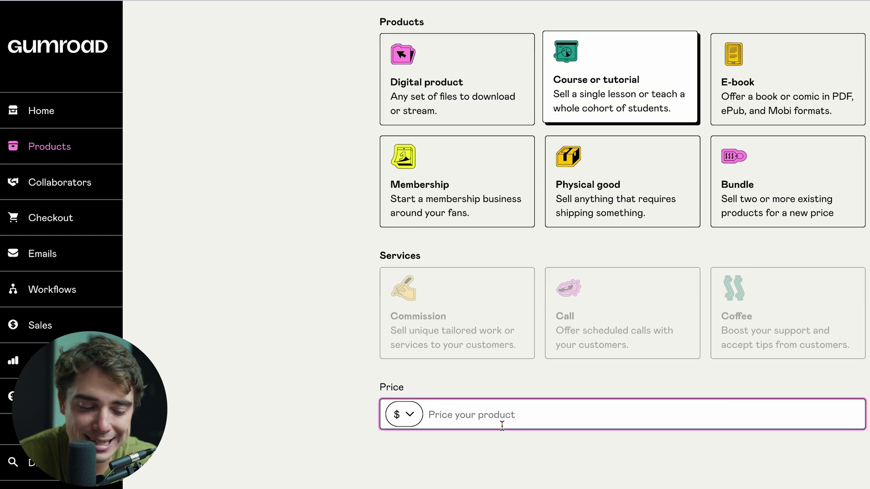
pyautogui.write('10')
pyautogui.press('Return')
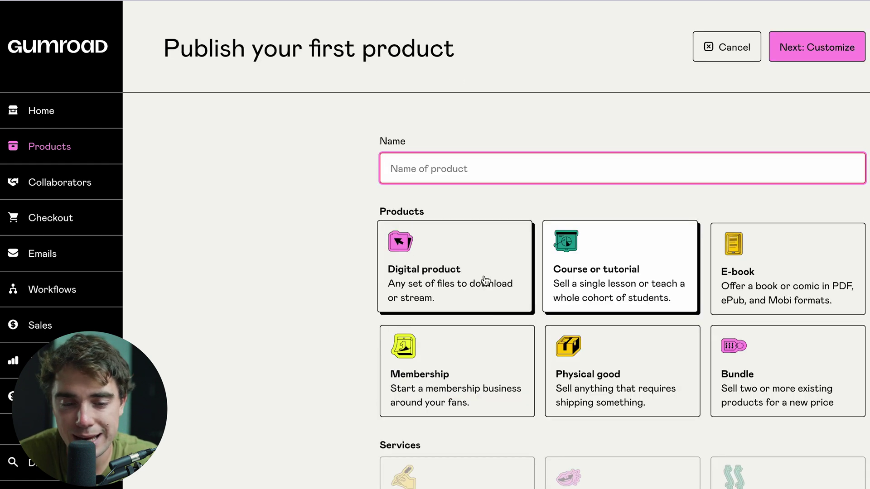
pyautogui.write('testing')
pyautogui.press('Return')
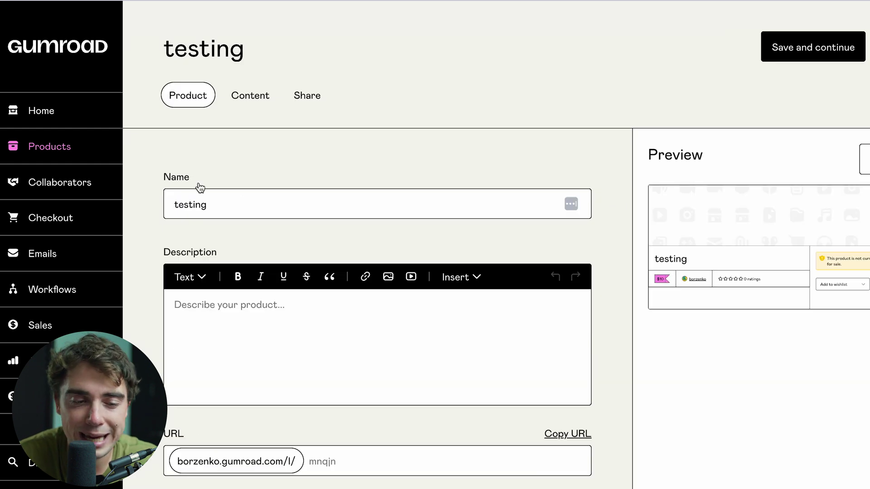
pyautogui.scroll(-3, 237, 268)
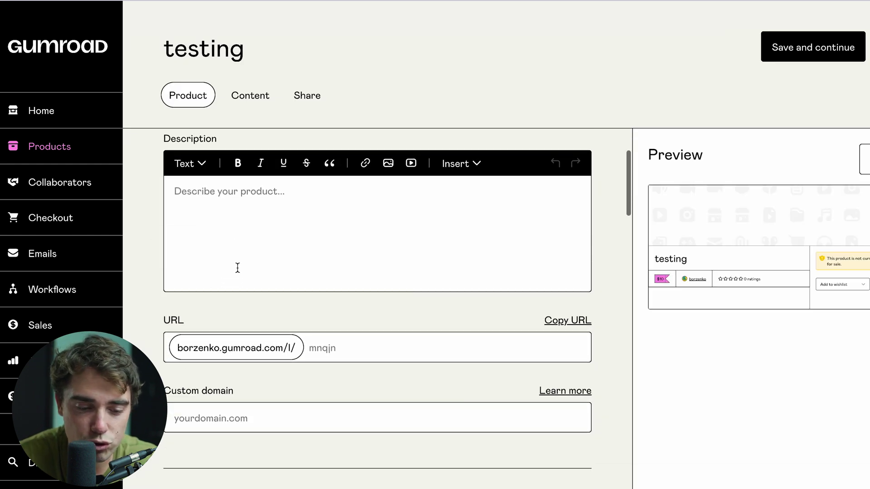
pyautogui.scroll(-6, 238, 268)
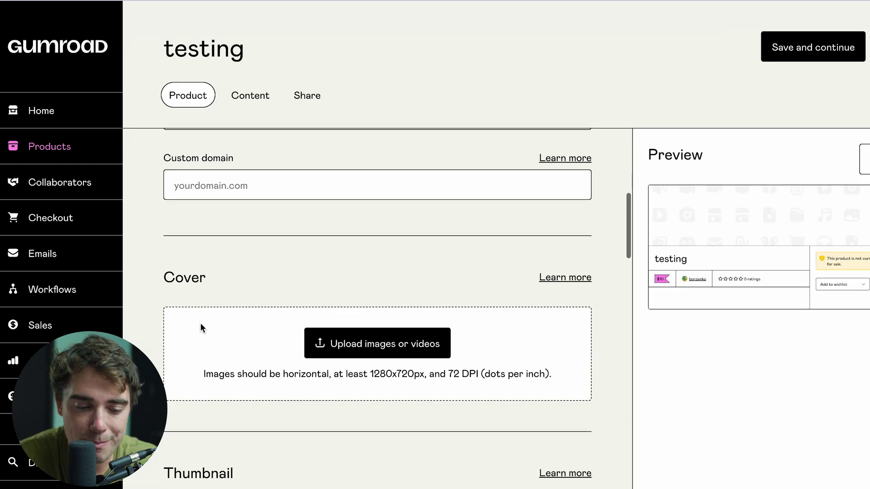
pyautogui.scroll(-8, 201, 323)
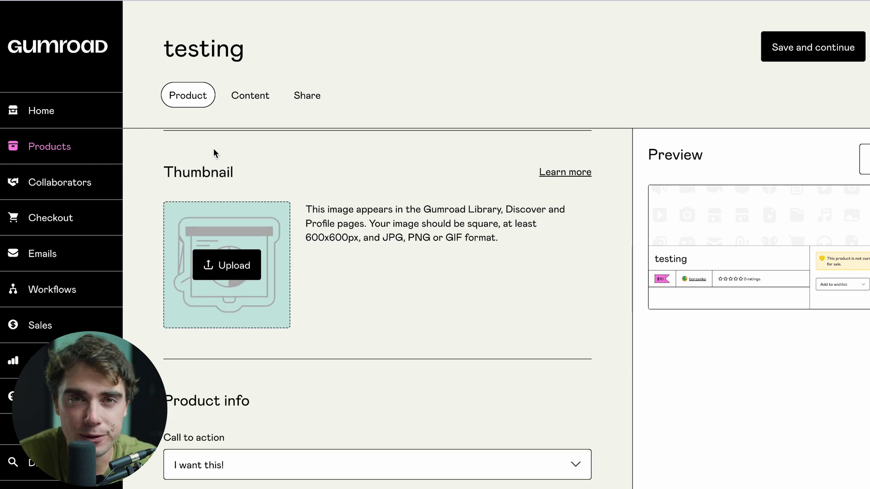
pyautogui.scroll(-10, 214, 149)
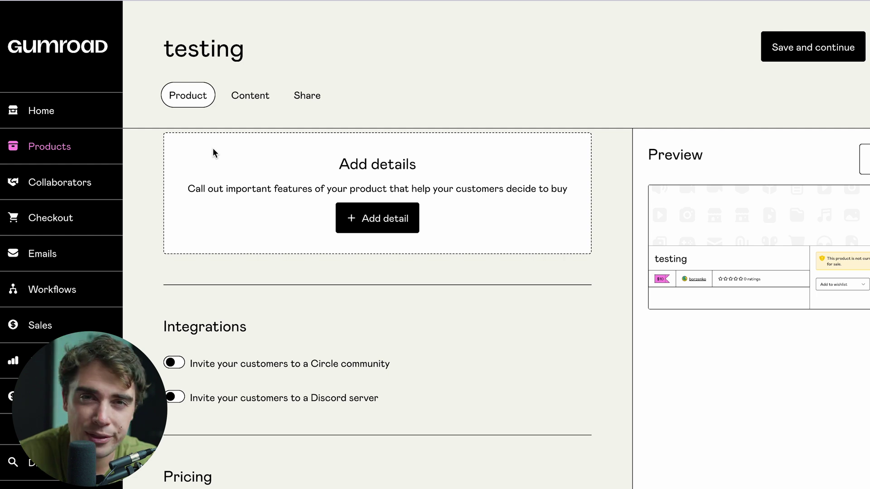
pyautogui.scroll(10, 214, 153)
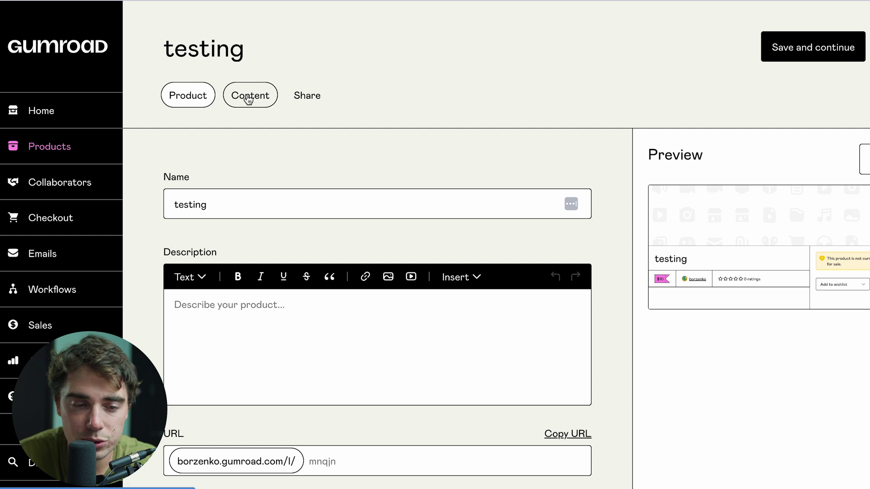
pyautogui.click(248, 96)
# - Add sample text to the testing product's content and publish the product
pyautogui.click(392, 312)
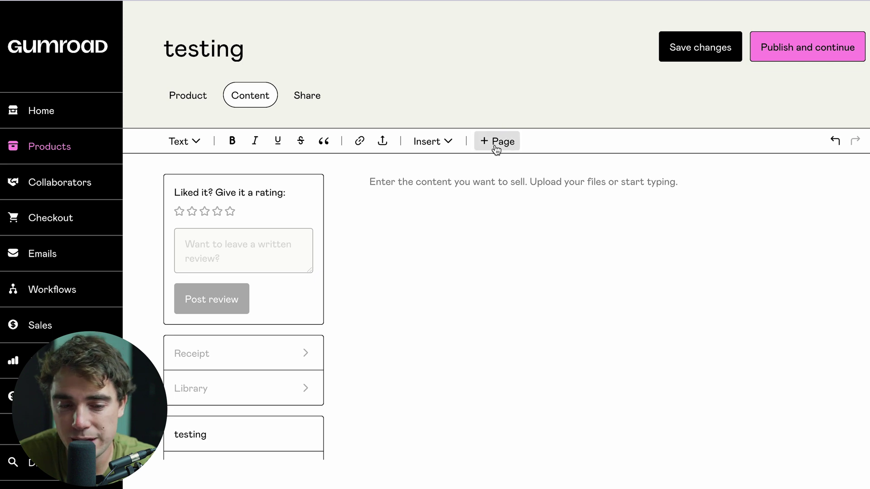
pyautogui.click(447, 142)
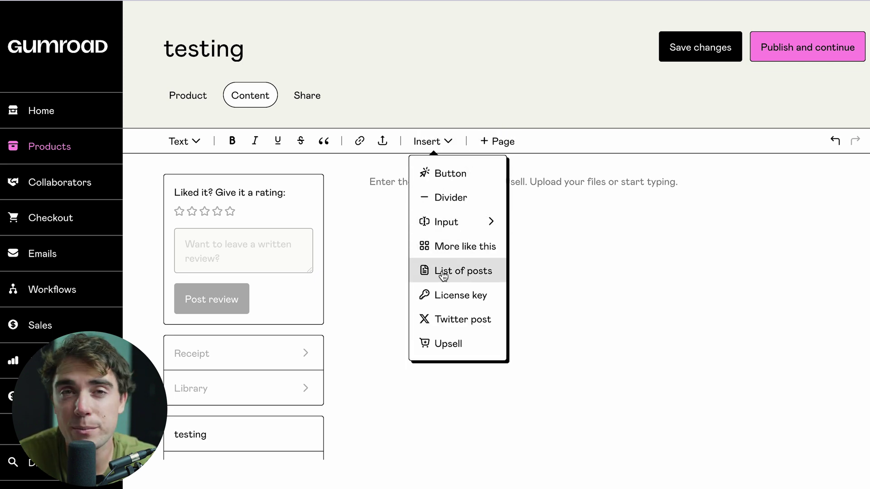
pyautogui.write('eepke ik epb ebkie b')
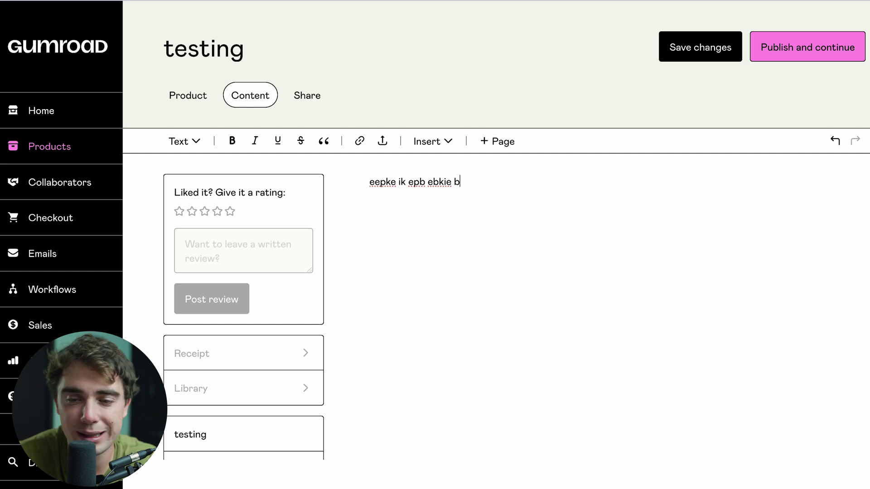
pyautogui.click(778, 52)
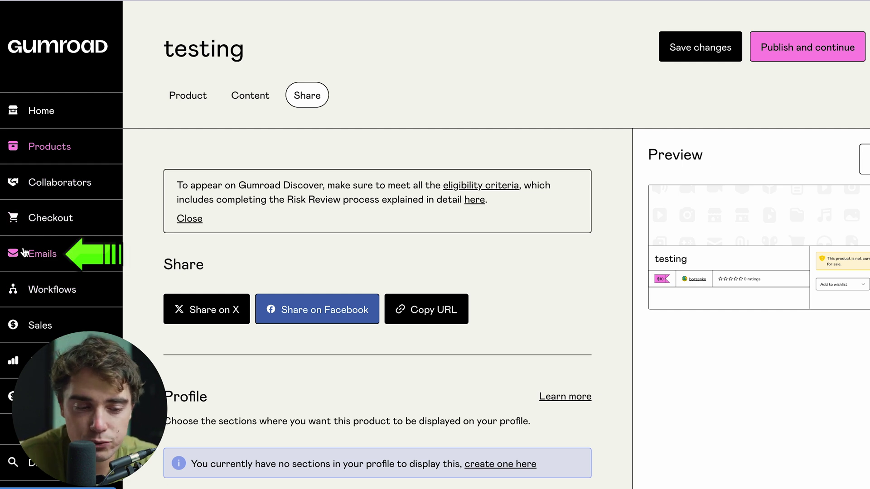
pyautogui.click(26, 253)
# - Start writing a new email from the Emails section
pyautogui.scroll(-1, 529, 305)
pyautogui.click(518, 401)
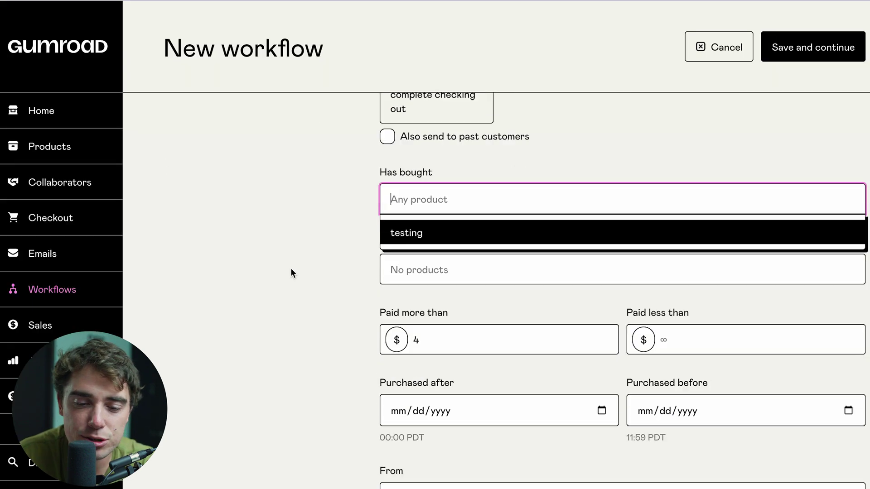
# - Scroll through the Analytics Sales overview showing zero sales, views and total
pyautogui.scroll(-2, 291, 272)
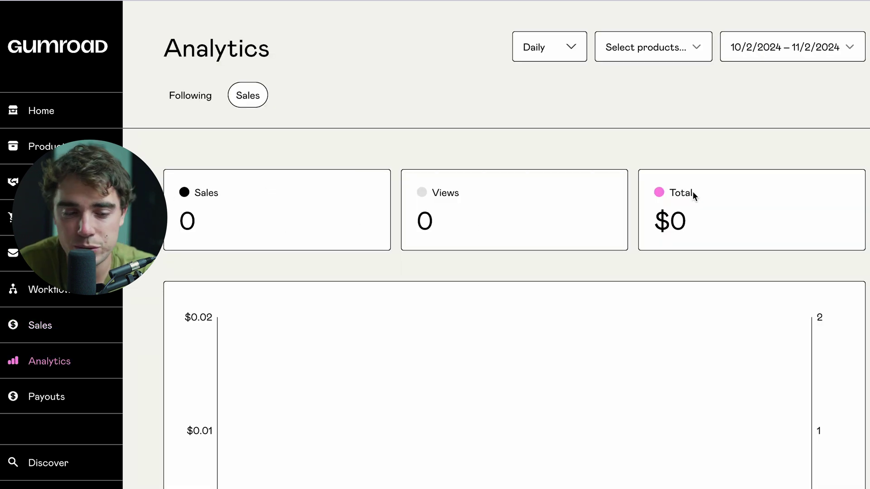
# - Scroll the Gumroad Home dashboard, then switch to the Whop docs Fees page
pyautogui.scroll(-8, 653, 254)
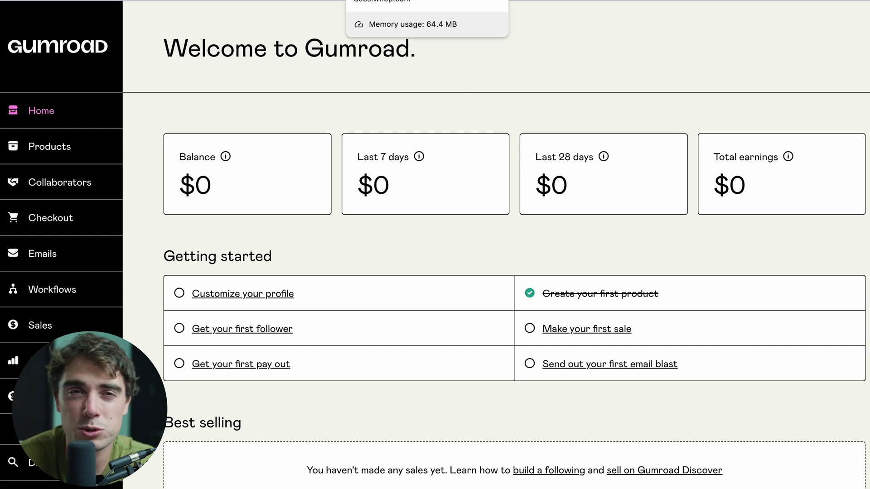
pyautogui.click(426, 1)
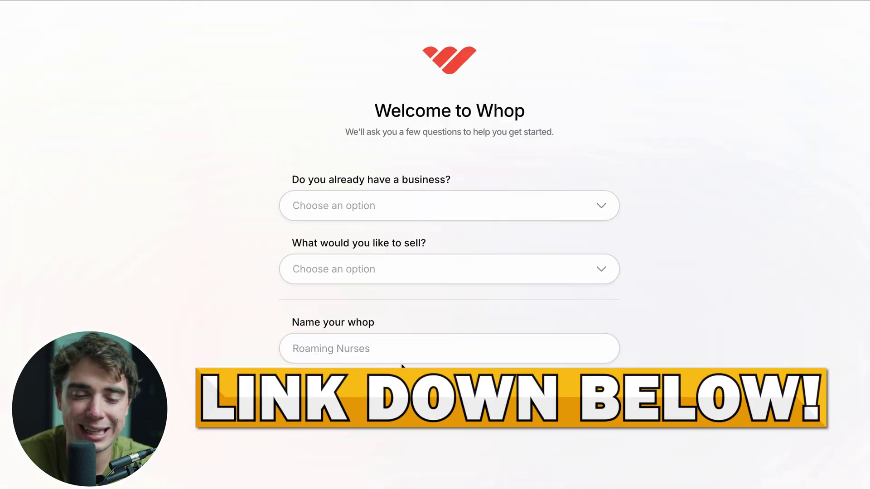
# - Open the answer list for 'Do you already have a business?' on the Whop welcome form
pyautogui.click(343, 213)
# - Answer 'I want to start selling', choose Services, and name the whop 'fitness course'
pyautogui.click(330, 241)
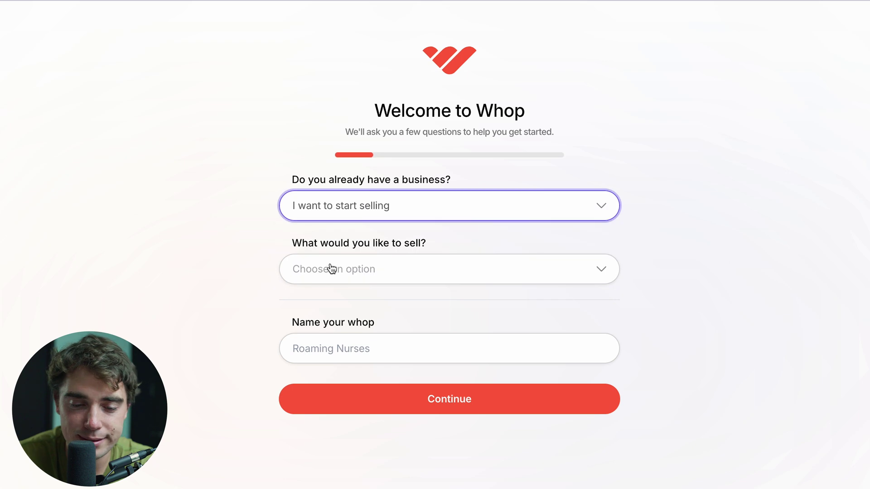
pyautogui.click(331, 269)
pyautogui.click(331, 346)
pyautogui.click(329, 349)
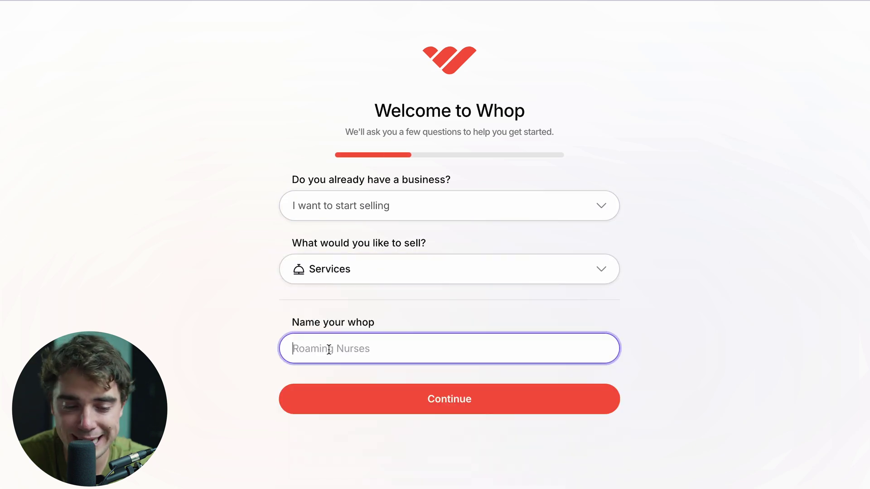
pyautogui.write('fitness co')
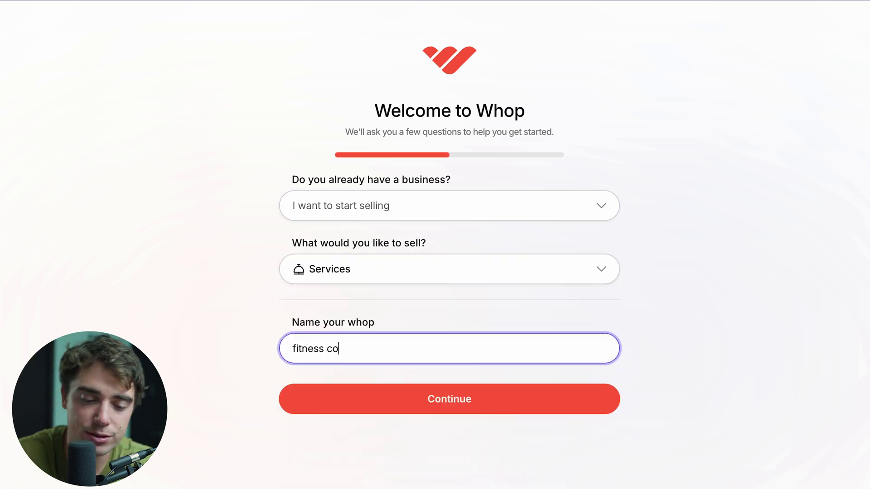
pyautogui.write('urse')
pyautogui.click(367, 410)
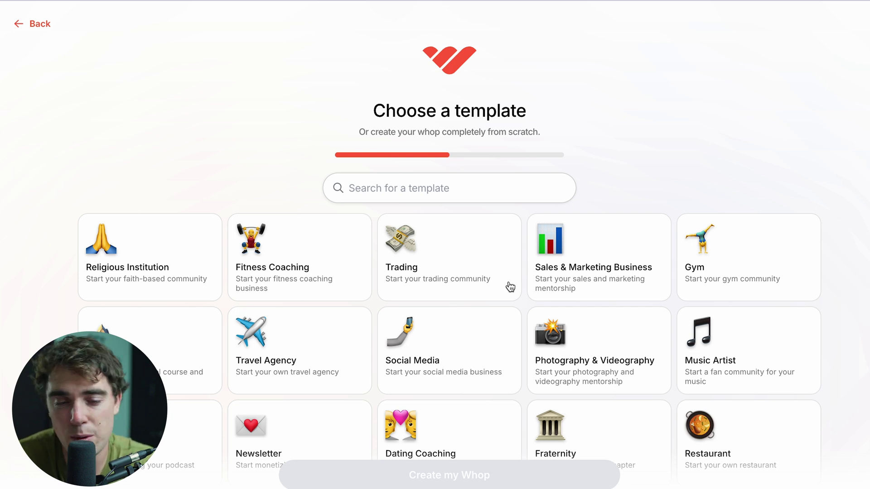
# - Create the fitness course whop from scratch and bring up its app catalogue
pyautogui.scroll(-1, 507, 294)
pyautogui.scroll(-5, 506, 296)
pyautogui.click(452, 326)
pyautogui.click(429, 479)
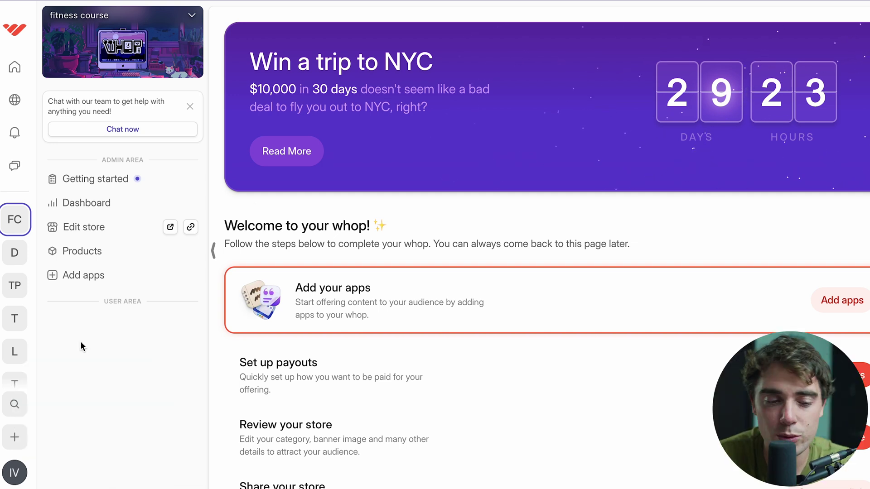
pyautogui.click(56, 281)
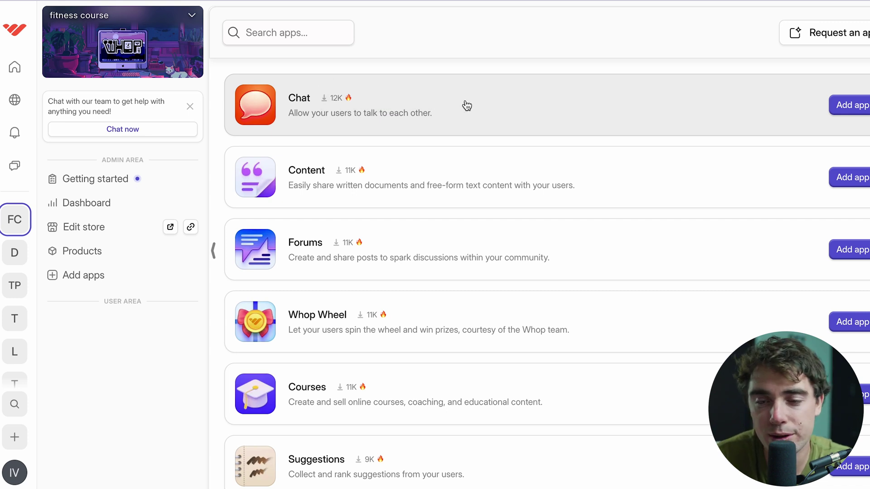
# - Add the Chat app to the fitness course whop and preview it as a regular user
pyautogui.click(851, 105)
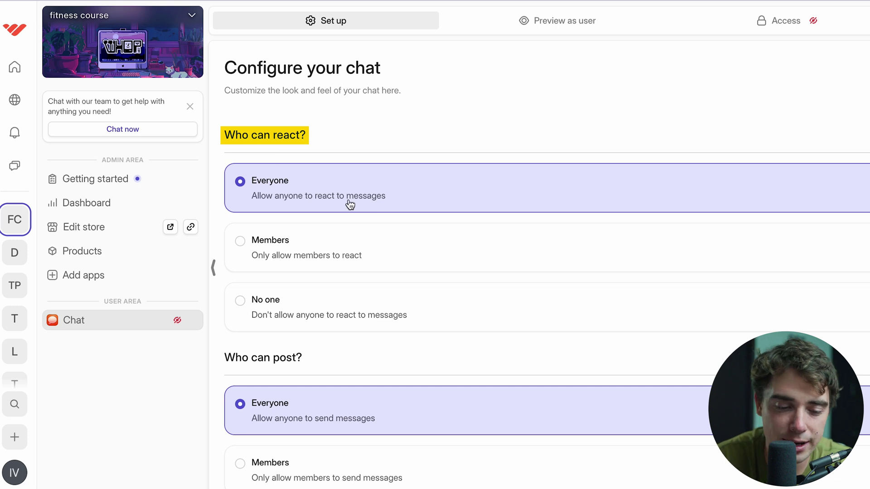
pyautogui.scroll(-3, 350, 204)
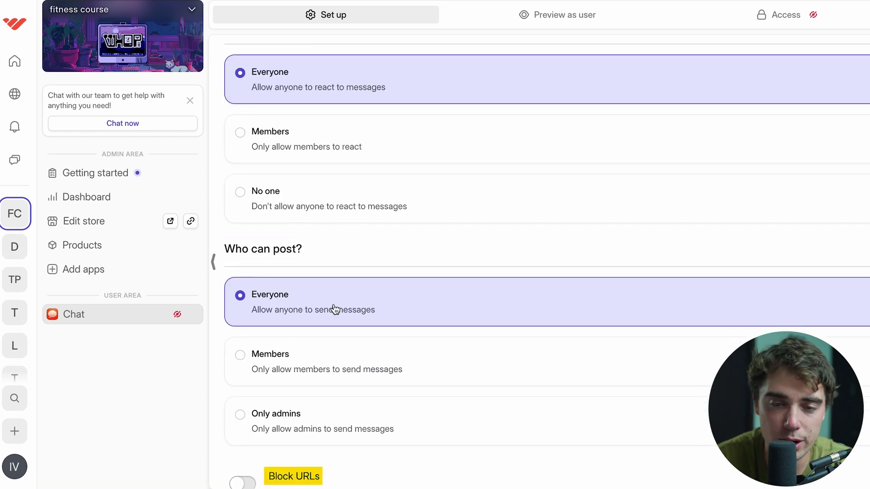
pyautogui.scroll(3, 335, 309)
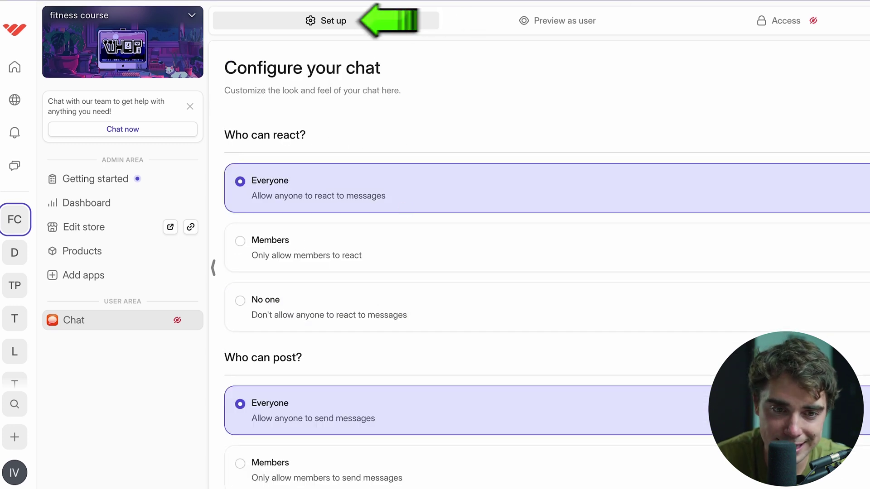
pyautogui.click(336, 20)
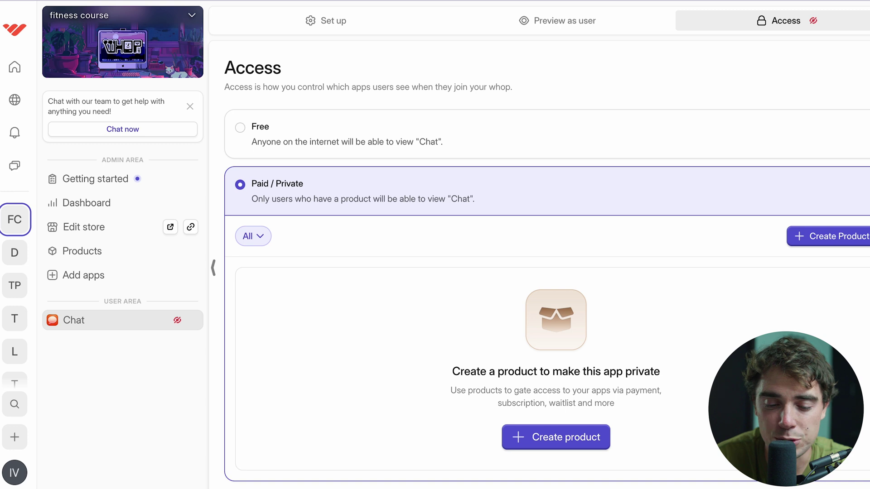
# - Create a publicly visible paid subscription product at $10 per 1 month to gate Chat
pyautogui.click(544, 431)
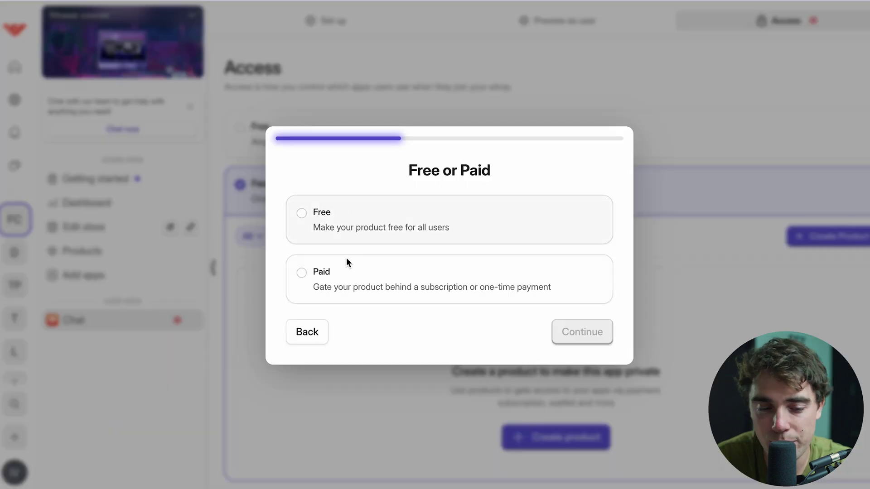
pyautogui.click(435, 295)
pyautogui.click(568, 333)
pyautogui.click(346, 240)
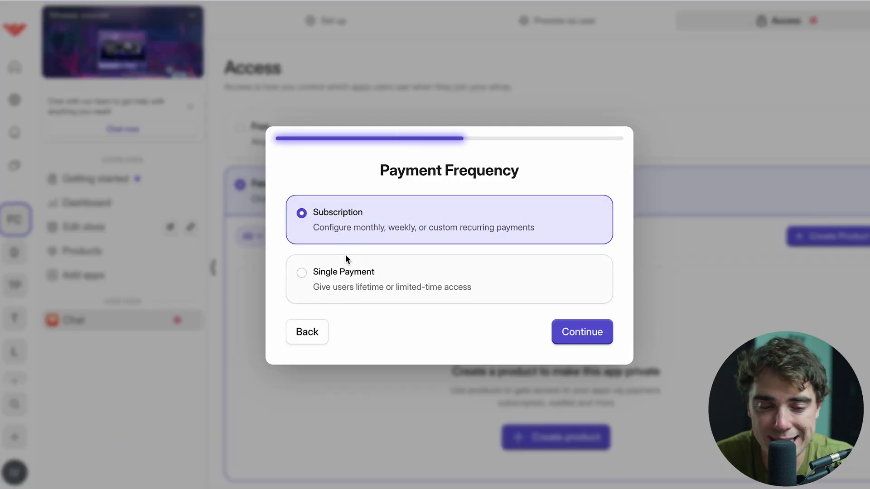
pyautogui.click(575, 328)
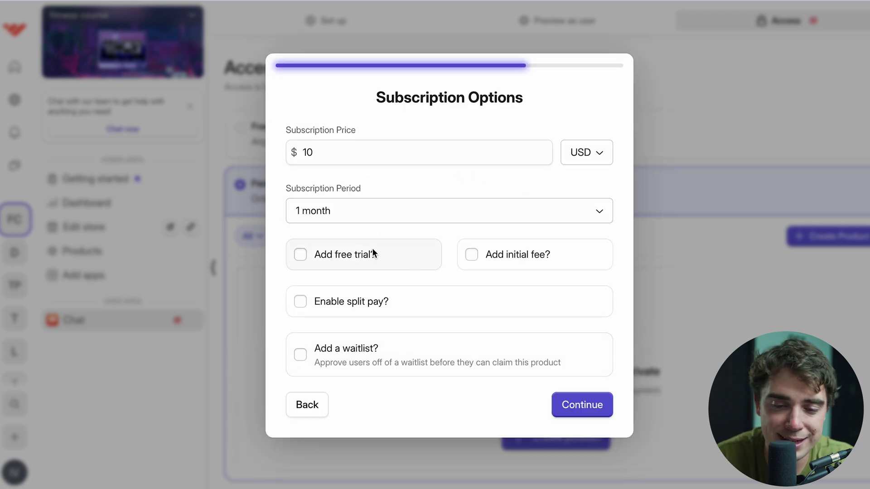
pyautogui.click(570, 405)
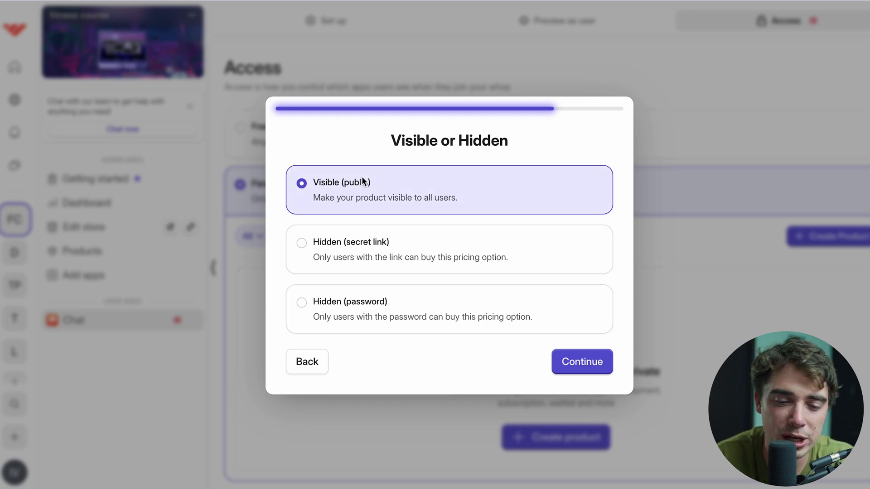
pyautogui.click(569, 355)
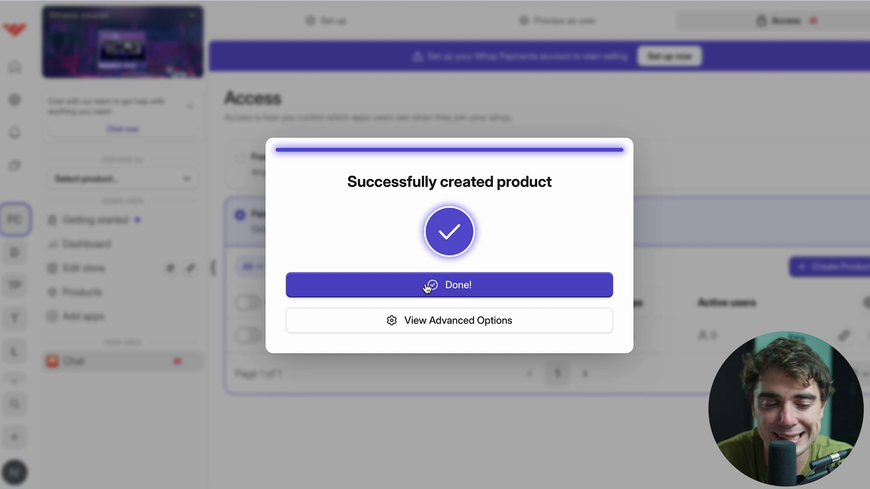
pyautogui.click(426, 285)
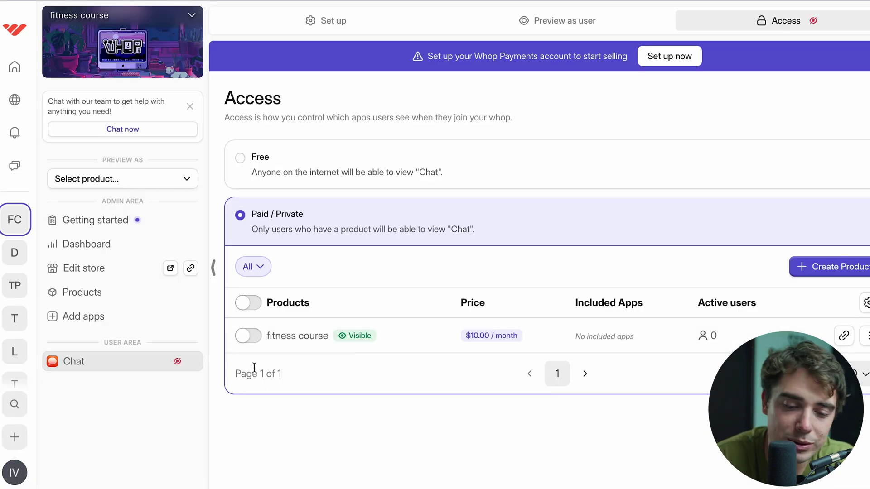
# - Add the Chat app to the fitness course product, then return to the app catalogue
pyautogui.click(277, 336)
pyautogui.scroll(-3, 482, 388)
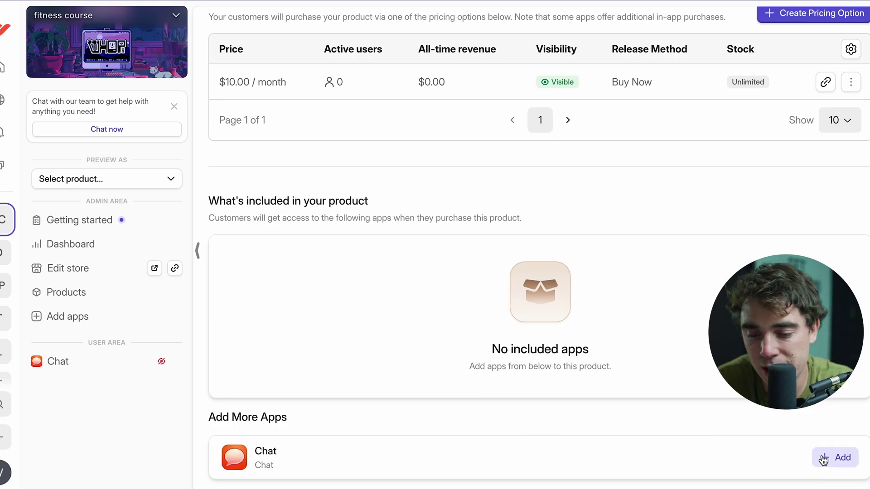
pyautogui.click(823, 459)
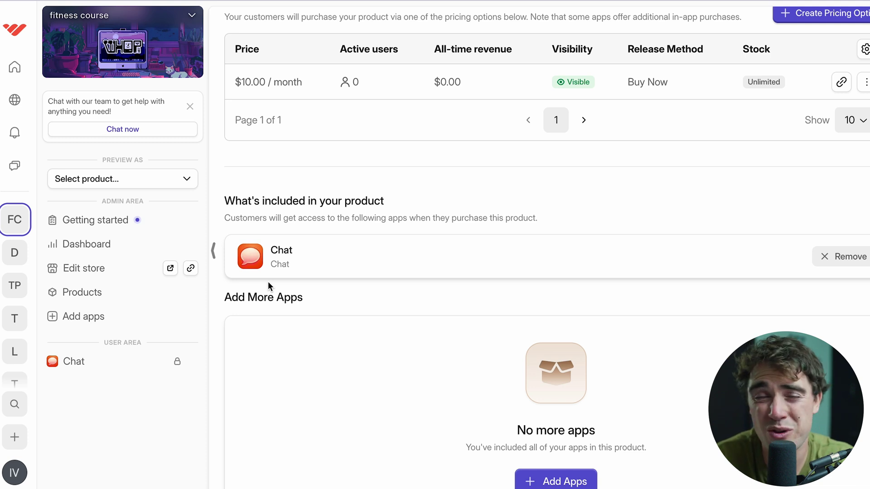
pyautogui.click(69, 316)
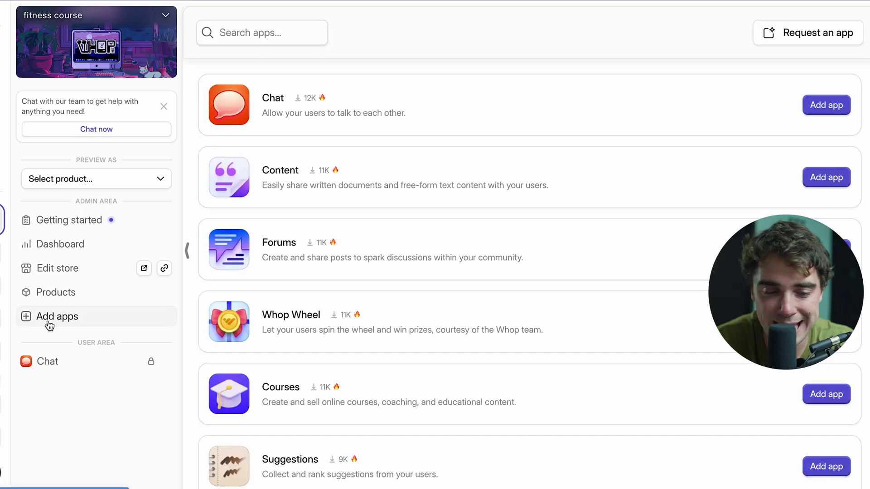
# - Add the Courses app with course 'fitness fit', tagline 'get jacked', description 'super fit'
pyautogui.click(809, 398)
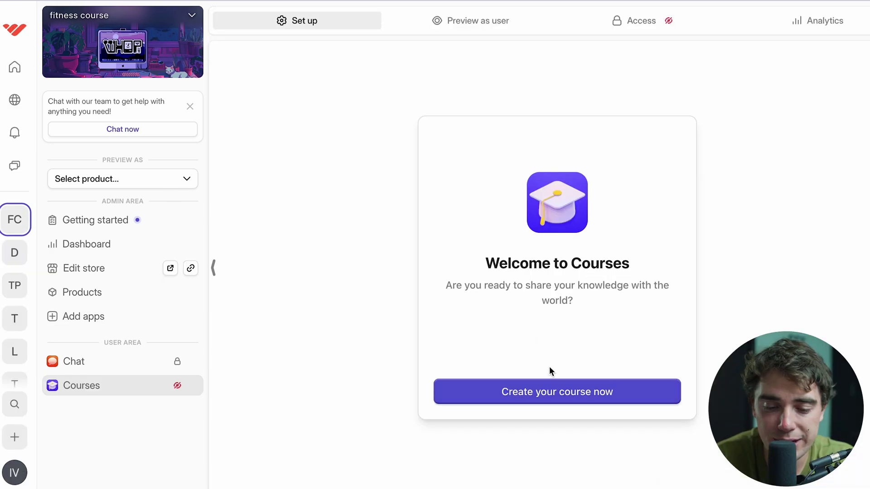
pyautogui.click(546, 389)
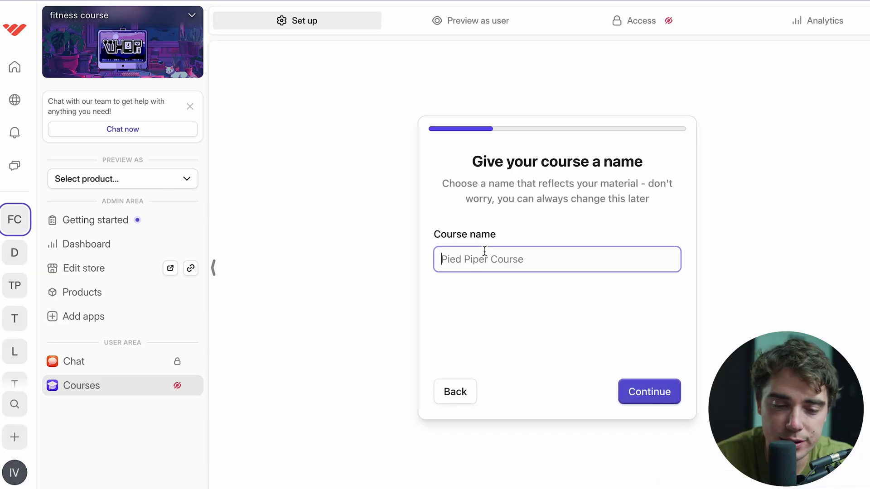
pyautogui.write('fitness fit')
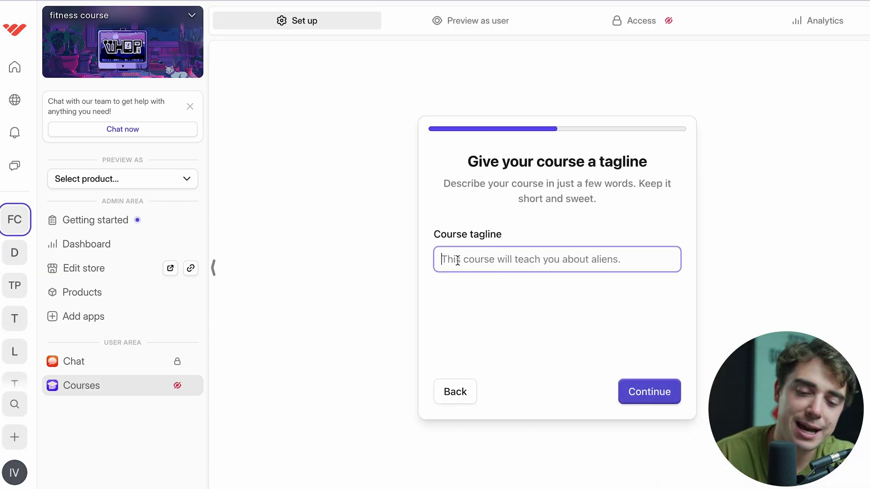
pyautogui.write('get jacked')
pyautogui.press('Return')
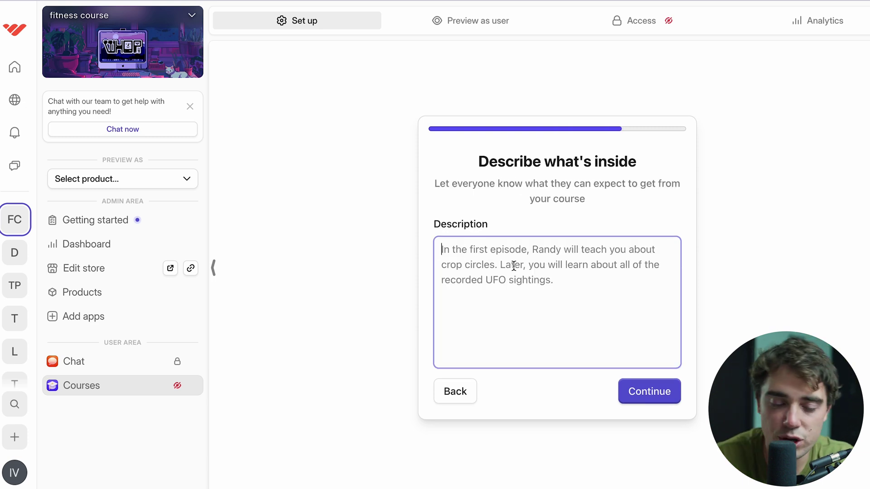
pyautogui.write('super fit')
pyautogui.click(654, 398)
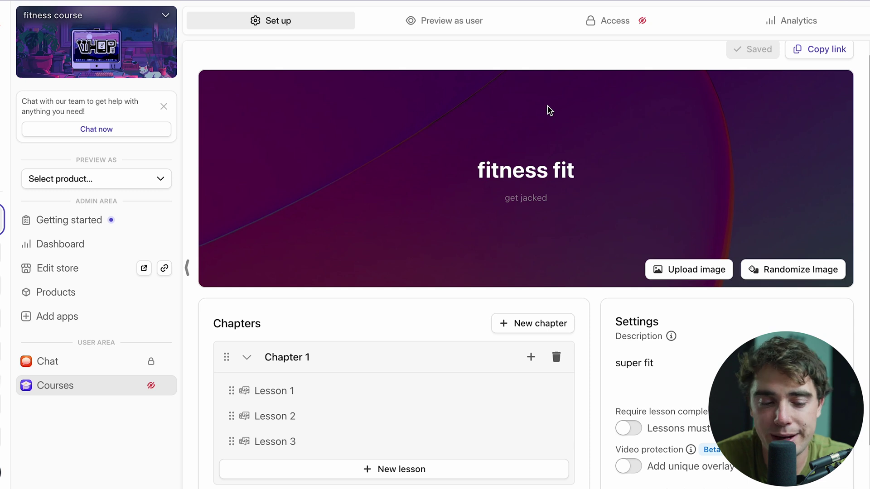
# - Add a new lesson to Chapter 1, open Lesson 1, then show the course's Access settings
pyautogui.scroll(-2, 441, 262)
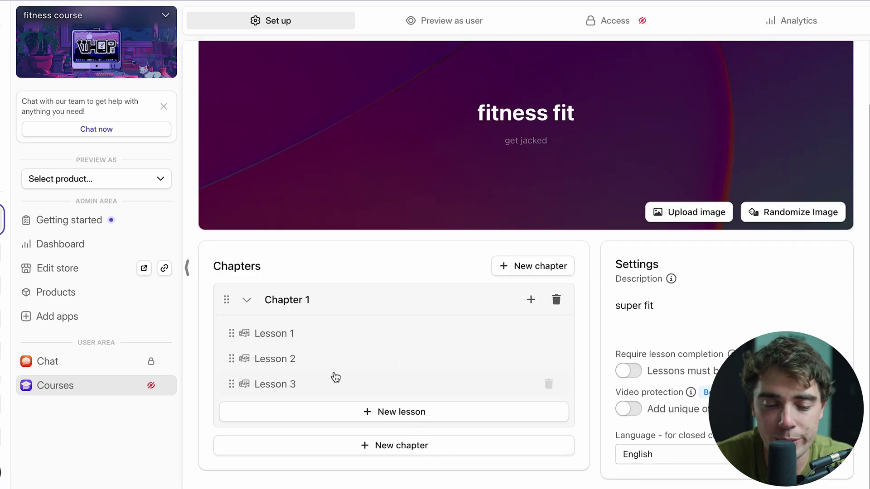
pyautogui.click(374, 412)
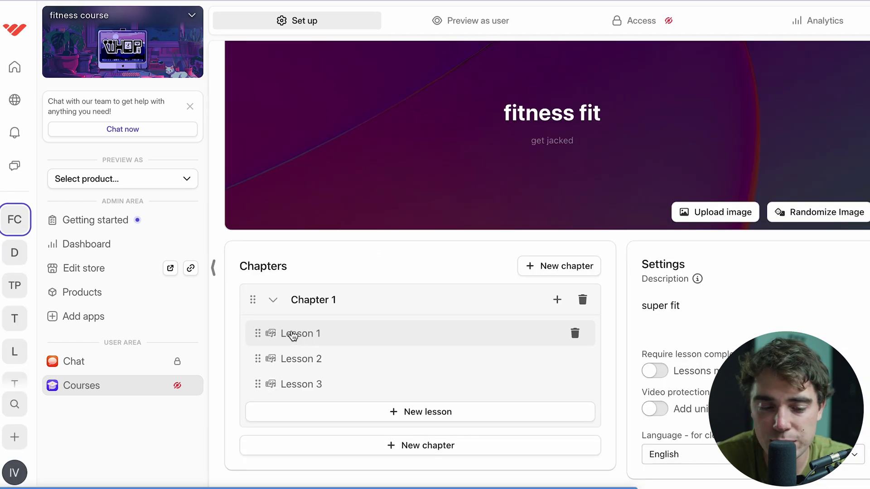
pyautogui.click(301, 333)
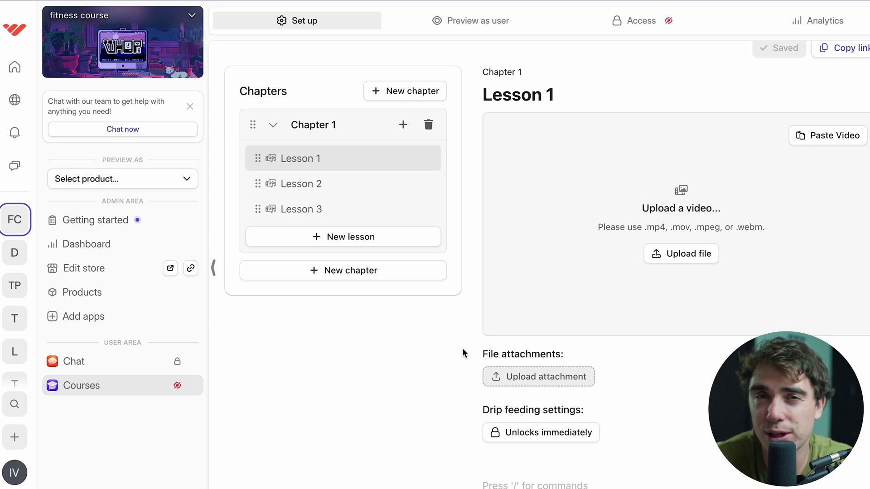
pyautogui.click(623, 21)
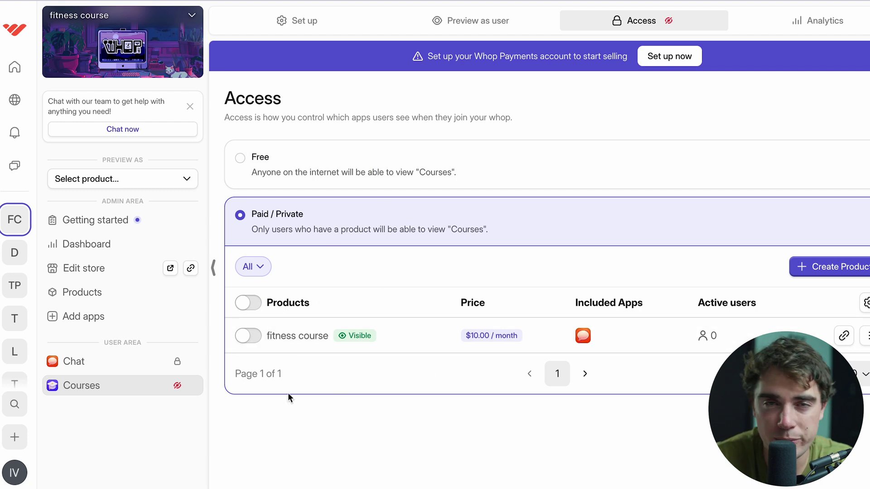
# - Toggle on the $10/month fitness course product for the course and view its Analytics
pyautogui.click(247, 338)
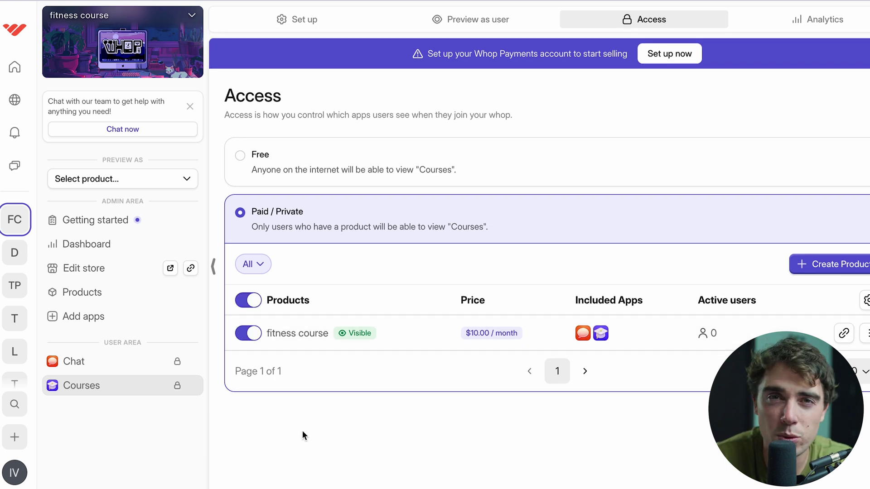
pyautogui.click(802, 29)
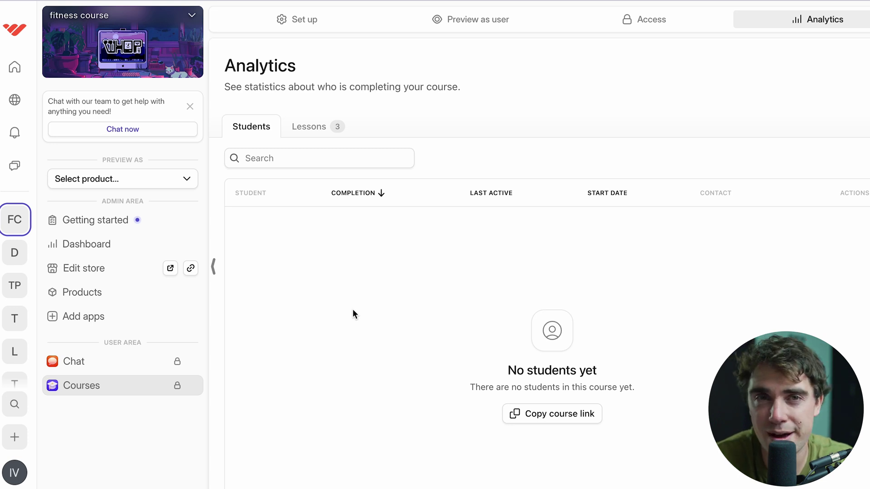
pyautogui.click(76, 270)
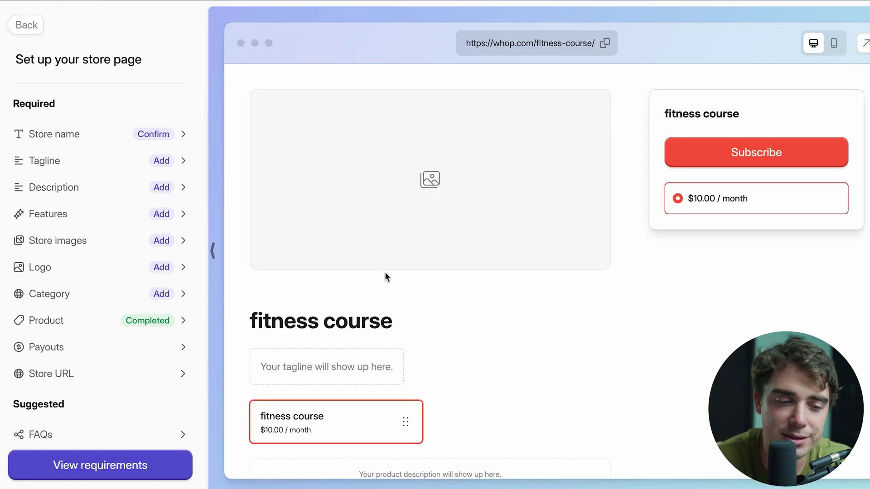
pyautogui.scroll(-10, 498, 346)
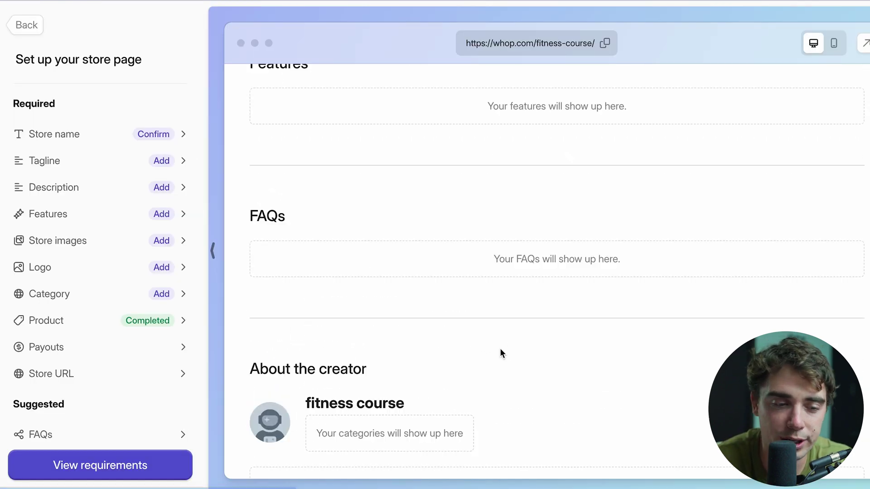
pyautogui.scroll(10, 499, 348)
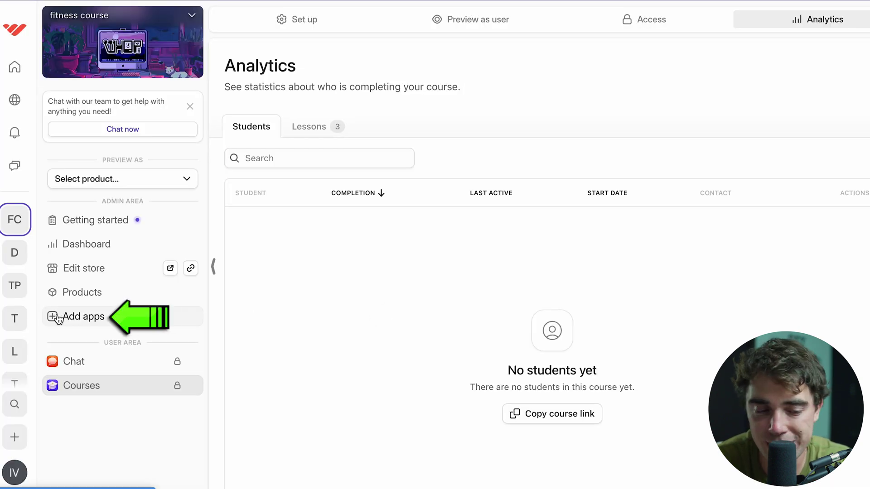
pyautogui.click(63, 317)
# - Scroll through the app catalogue, then go to the store dashboard
pyautogui.scroll(-20, 371, 313)
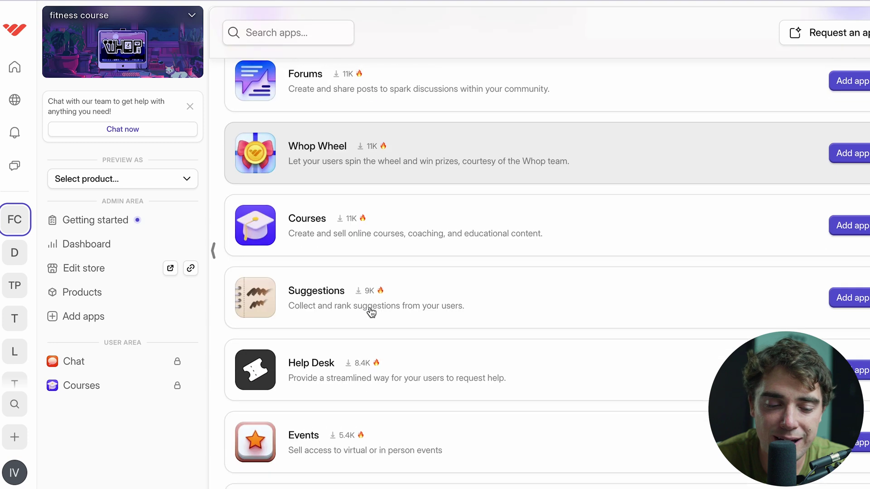
pyautogui.scroll(-14, 371, 312)
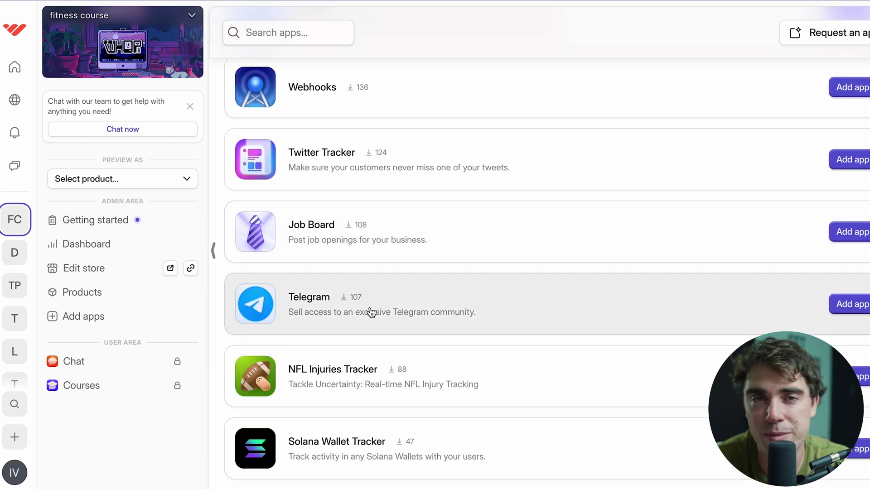
pyautogui.click(69, 252)
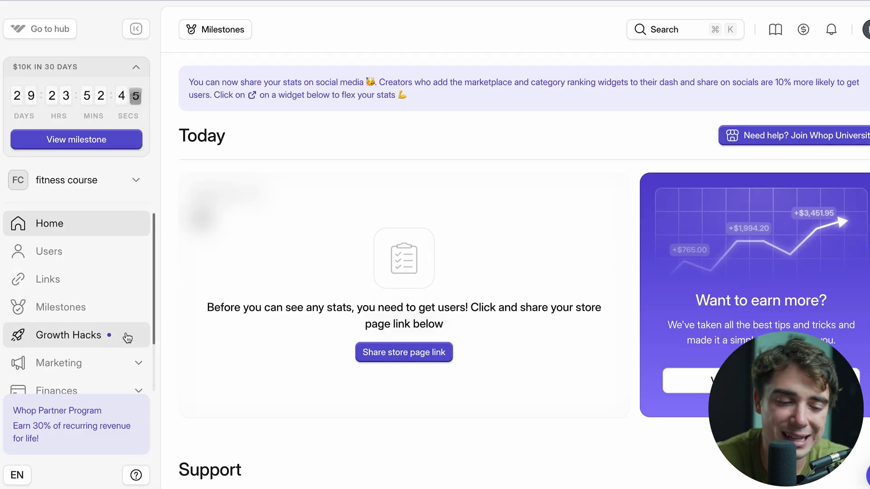
# - Tour the dashboard's Growth Hacks, Operations and Reviews pages, ending on Milestones
pyautogui.click(56, 329)
pyautogui.scroll(-2, 54, 327)
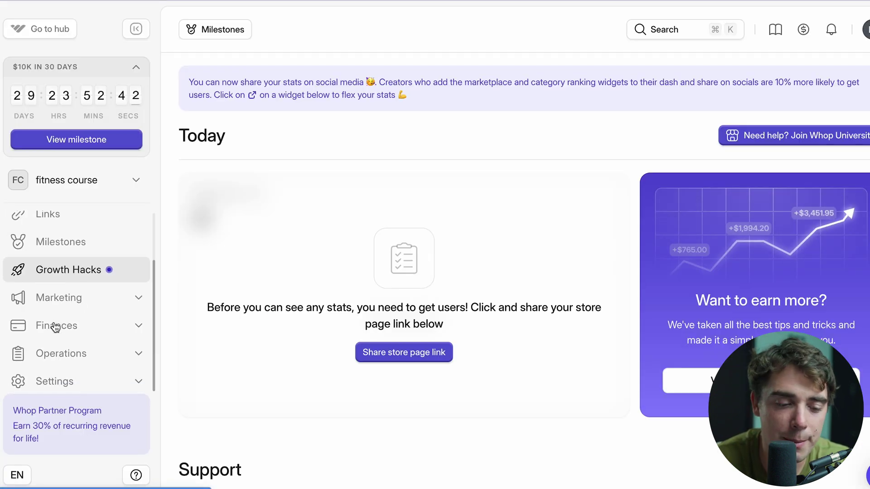
pyautogui.click(50, 353)
pyautogui.scroll(-3, 49, 352)
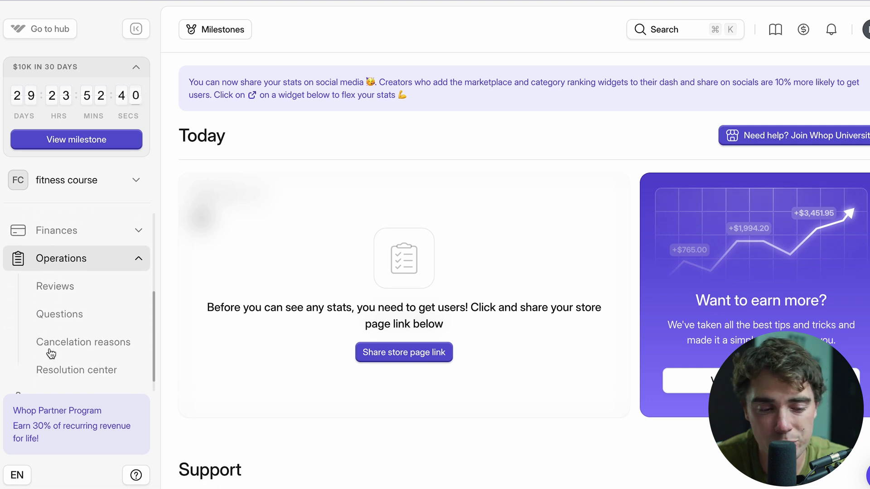
pyautogui.click(58, 270)
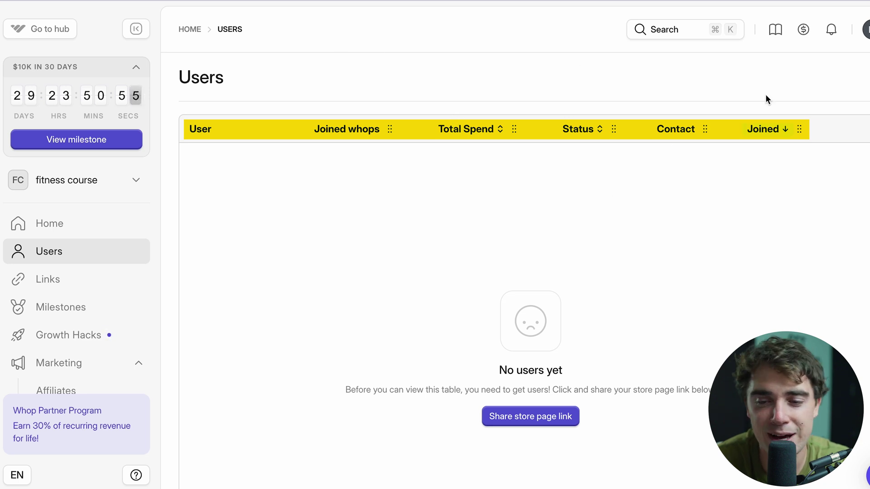
pyautogui.click(56, 305)
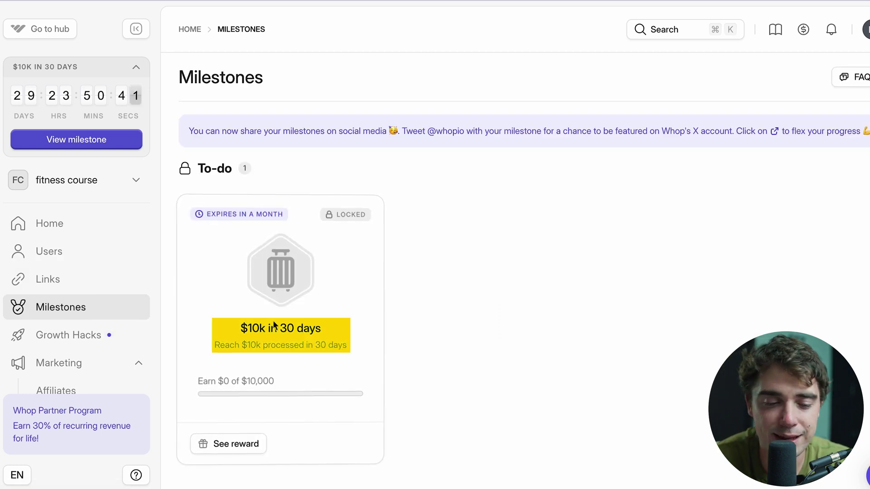
# - Check the $10k in 30 days milestone reward, close it, and scroll through the milestone cards
pyautogui.click(215, 444)
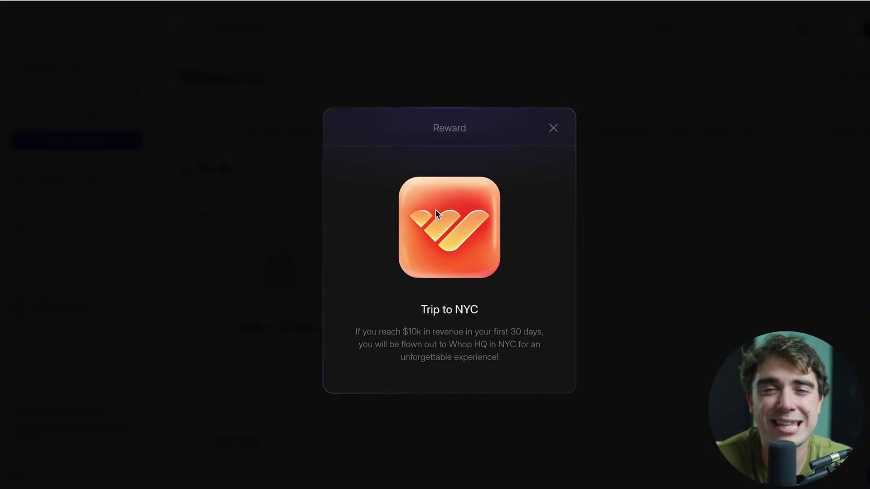
pyautogui.press('Escape')
pyautogui.scroll(-10, 436, 202)
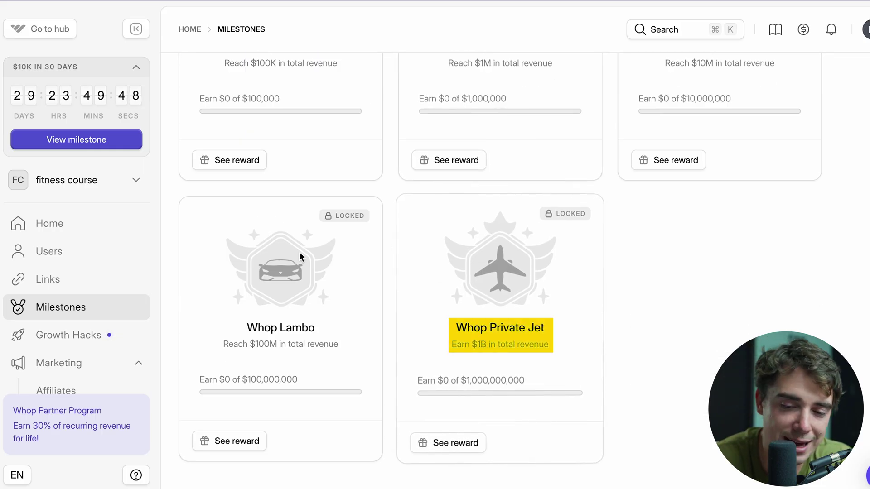
pyautogui.scroll(4, 612, 323)
pyautogui.scroll(10, 601, 235)
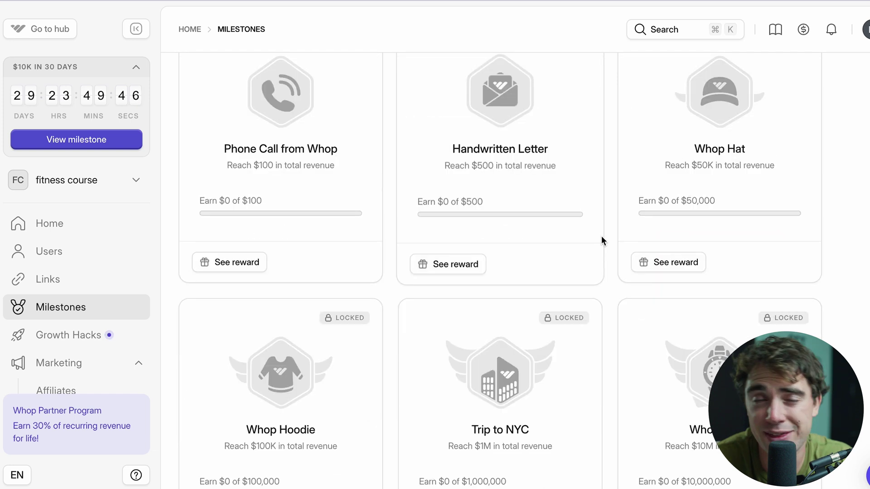